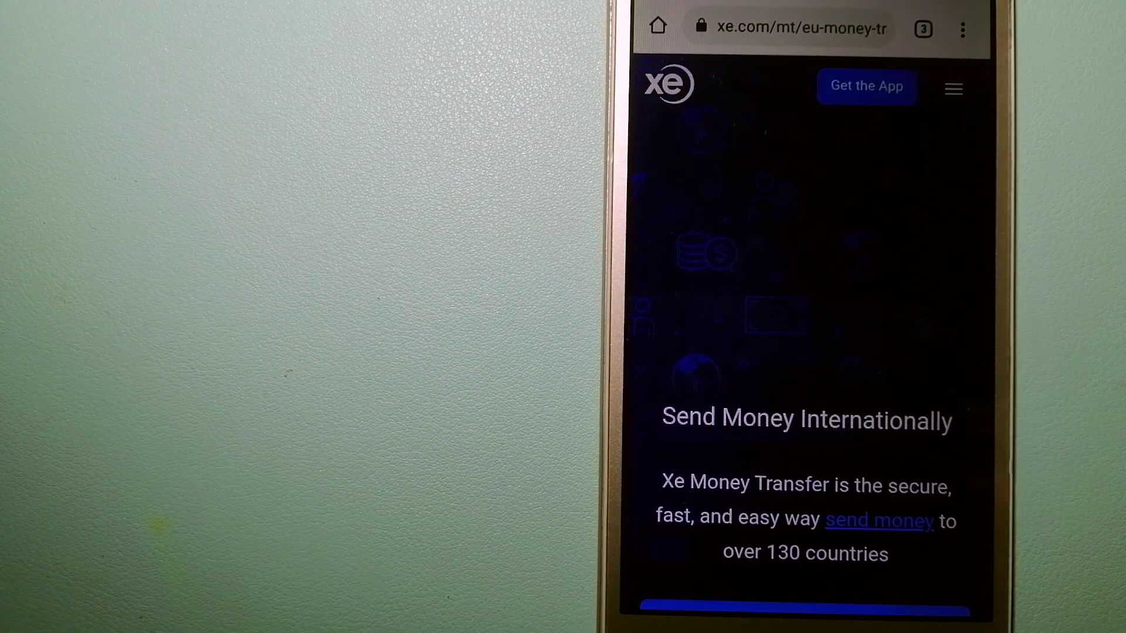
# Switch to the open currencyfair.com tab from Chrome's tab list.
pyautogui.click(923, 28)
pyautogui.click(932, 202)
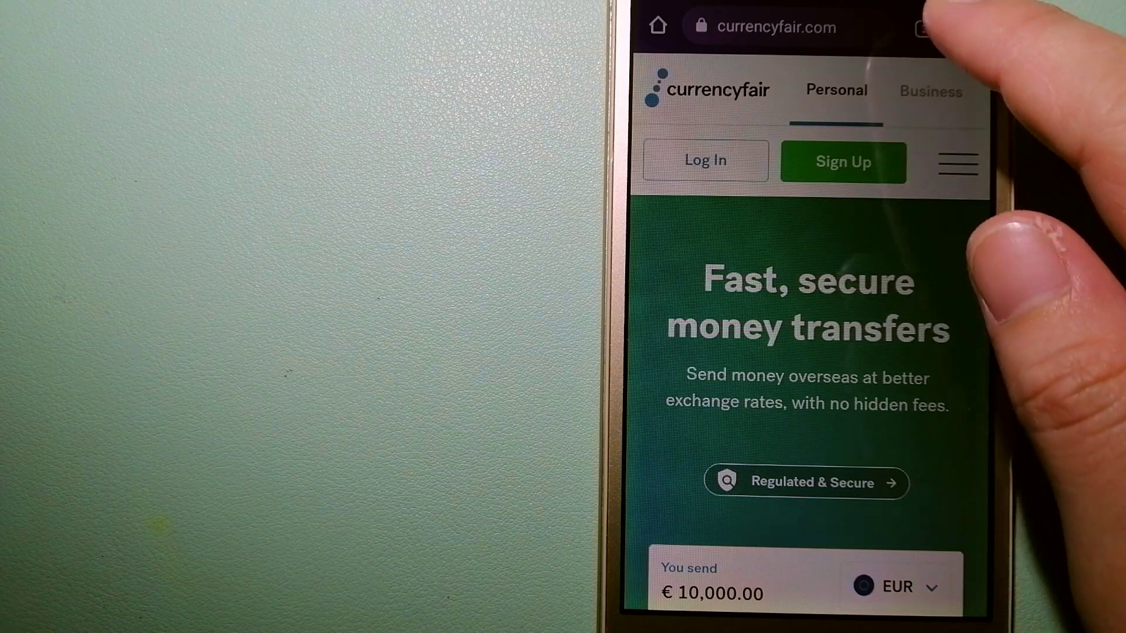
pyautogui.click(923, 28)
# Pick the wise.com tab, showing a 1,000 USD send with 7.82 USD total fees.
pyautogui.click(730, 176)
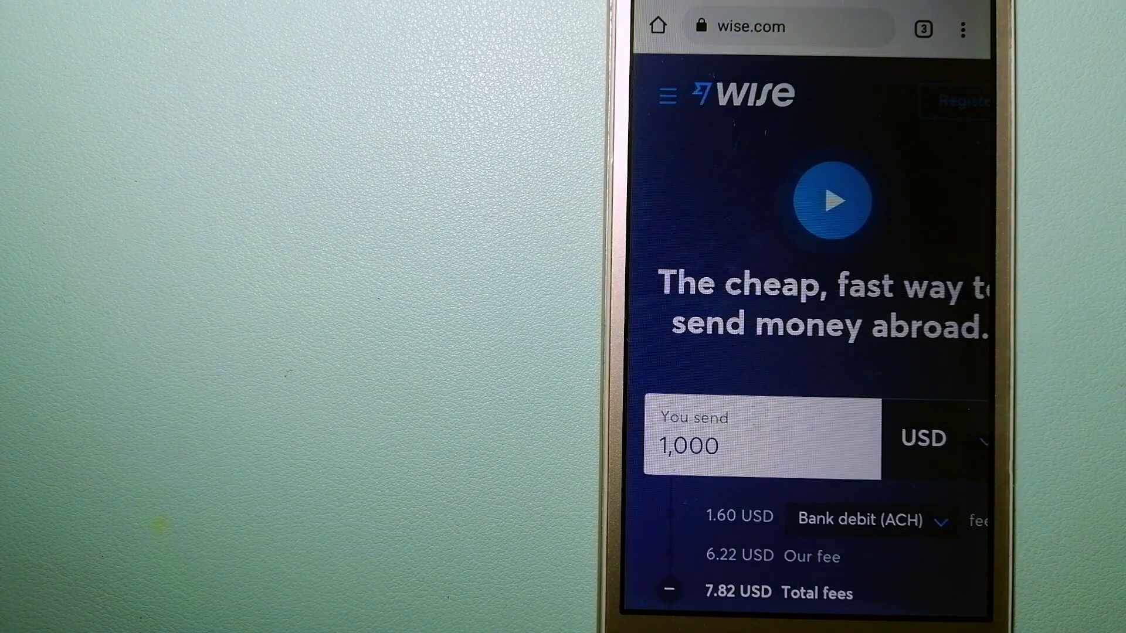